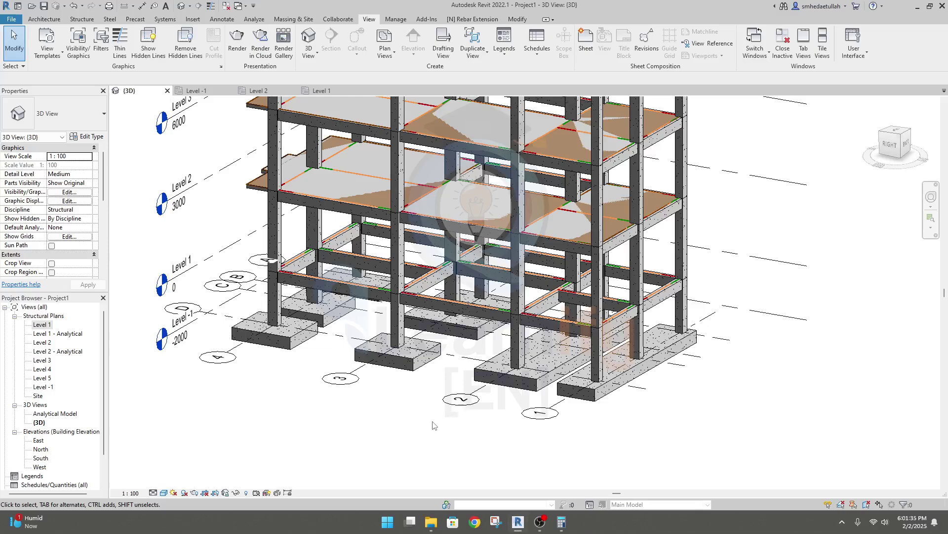
# Step: Pan the 3D view toward the footings and bring up the Naviate Rebar Extension tools
pyautogui.moveTo(426, 415); pyautogui.dragTo(409, 432, button='middle')
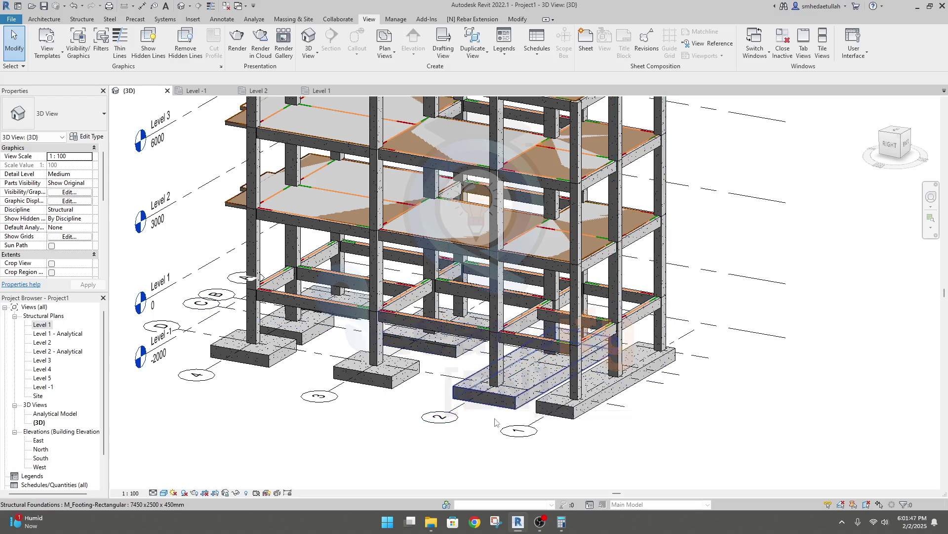
pyautogui.moveTo(463, 444); pyautogui.dragTo(461, 451, button='middle')
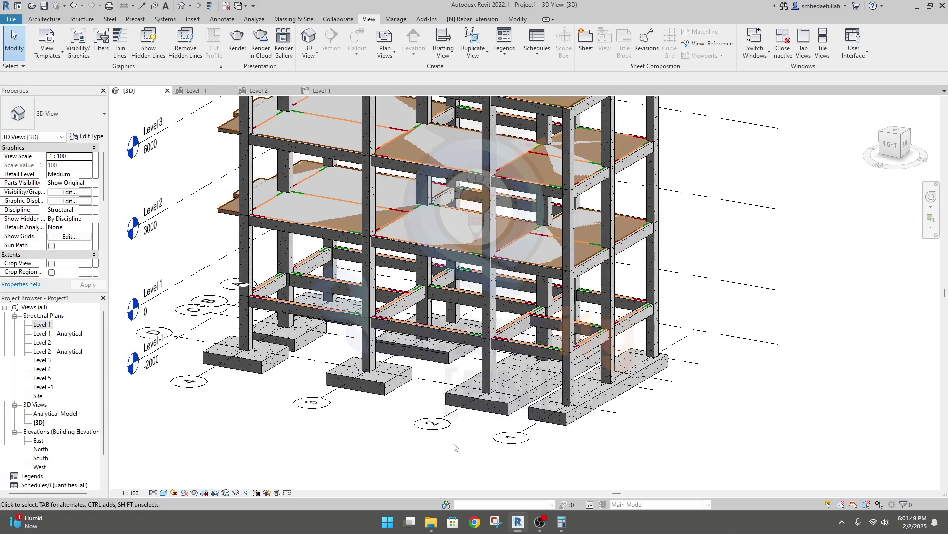
pyautogui.click(472, 20)
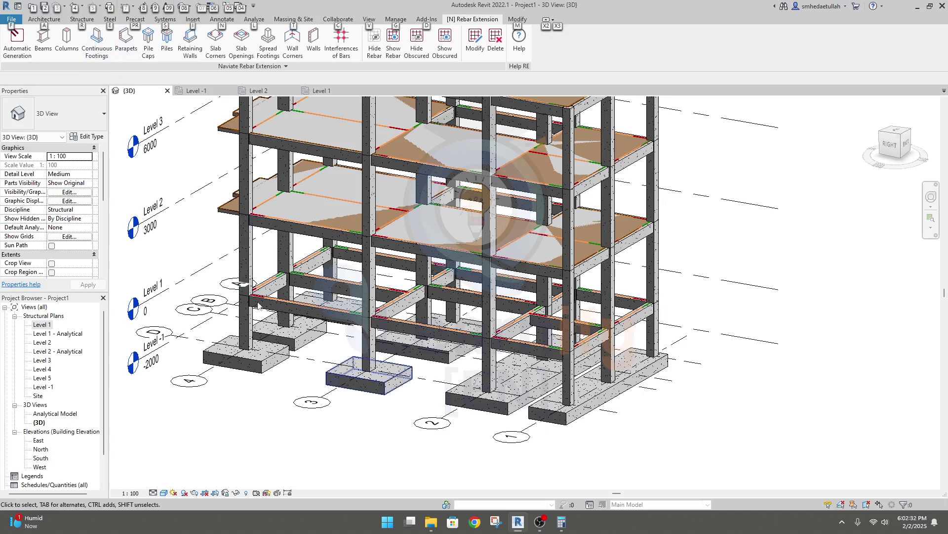
# Step: Select the 7450 x 2500 x 450 mm combined footing and start Spread Footings reinforcement
pyautogui.press('alt')
pyautogui.press('Escape')
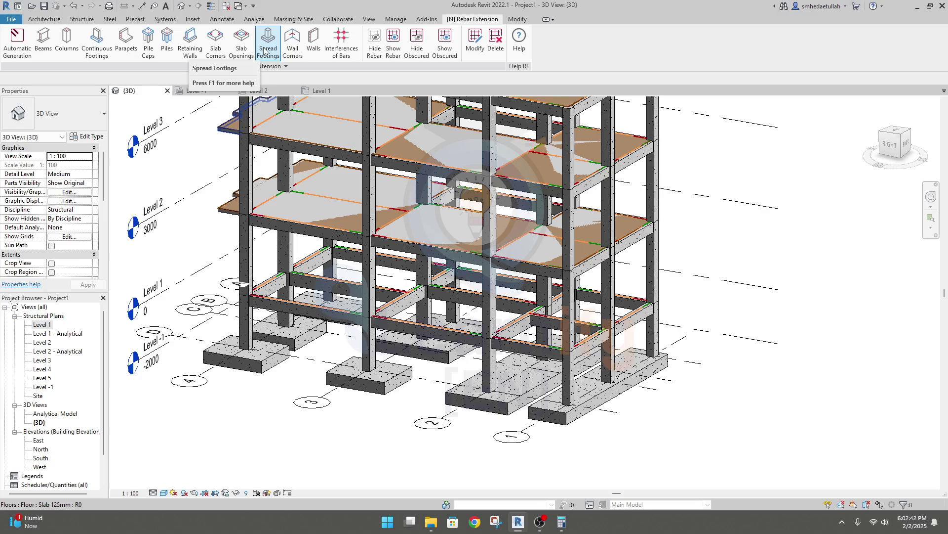
pyautogui.click(524, 399)
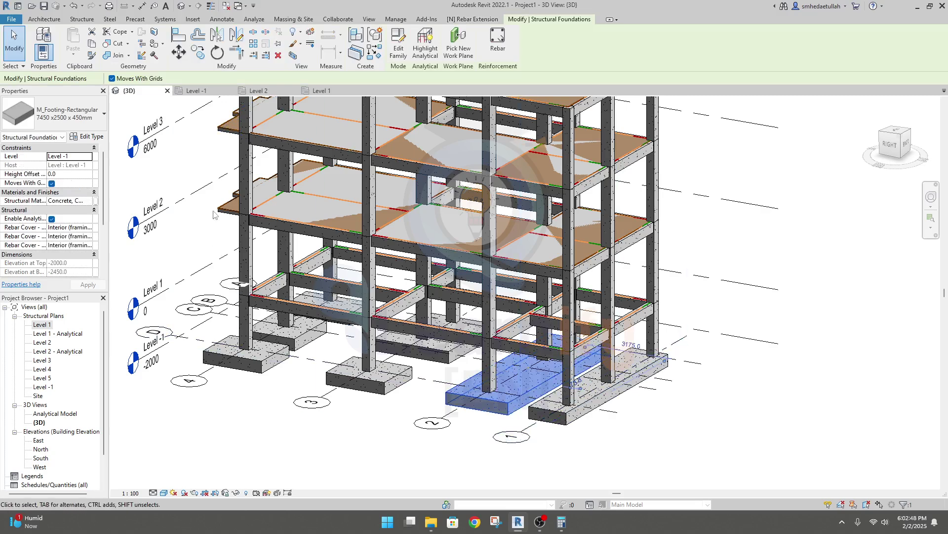
pyautogui.click(472, 19)
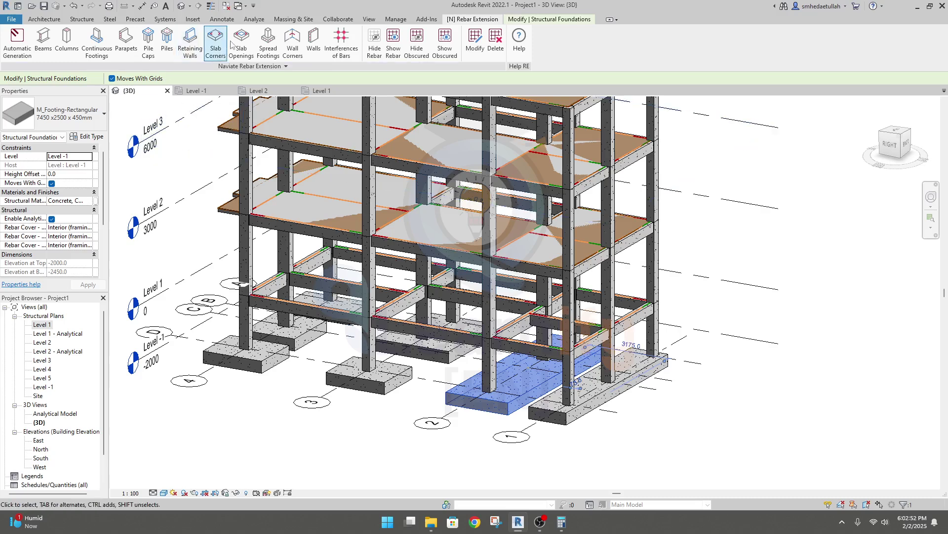
pyautogui.click(266, 44)
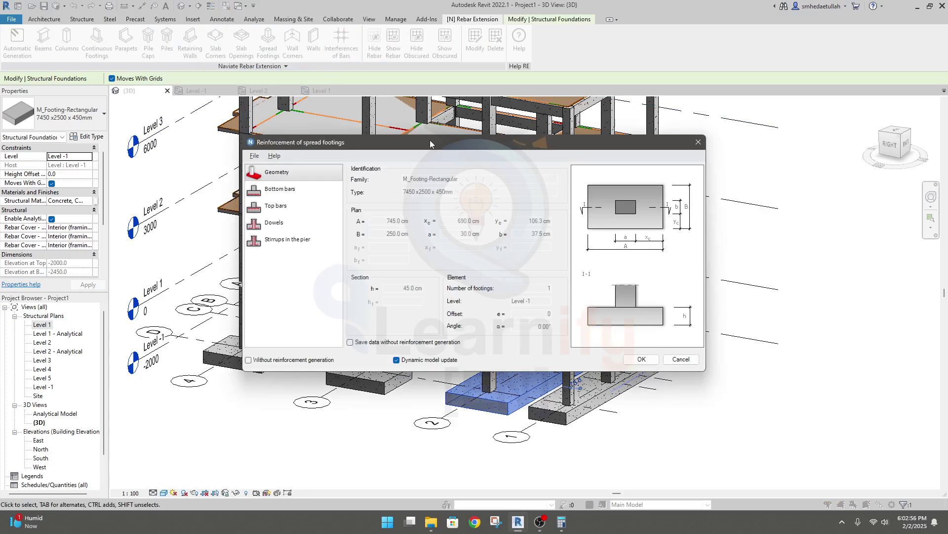
# Step: Drag the Reinforcement of spread footings dialog to the right of the model
pyautogui.moveTo(430, 143); pyautogui.dragTo(488, 158)
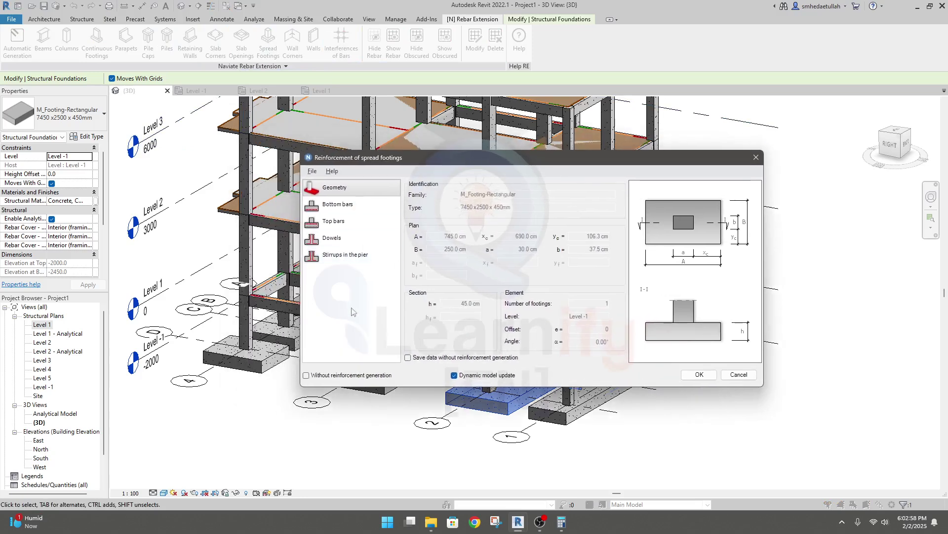
pyautogui.moveTo(421, 162); pyautogui.dragTo(561, 140)
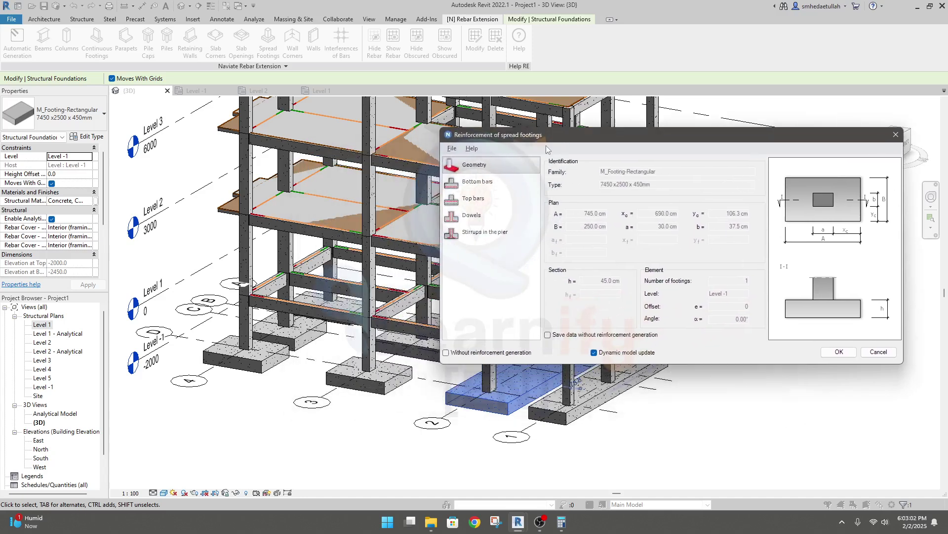
# Step: Make the bottom bars 16M both ways with Cast against earth <75 mm> cover
pyautogui.click(479, 183)
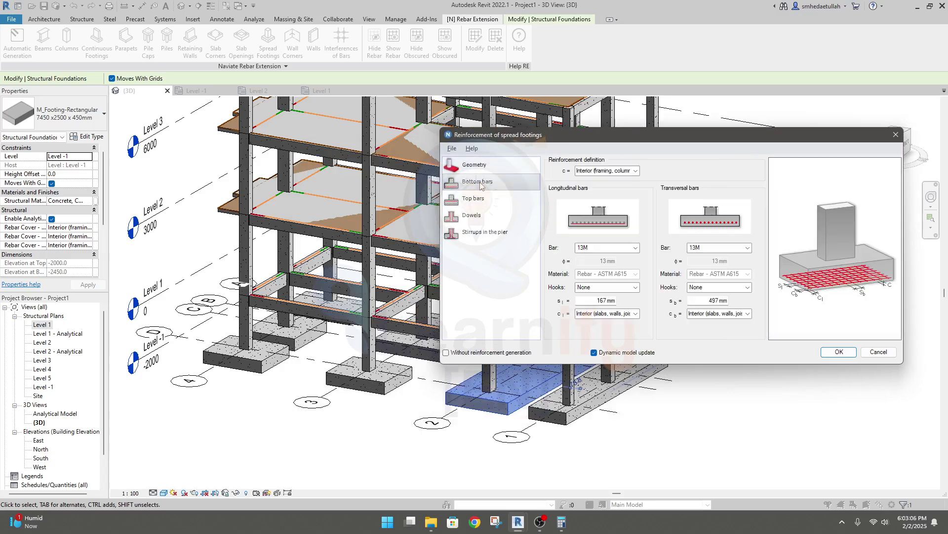
pyautogui.click(634, 248)
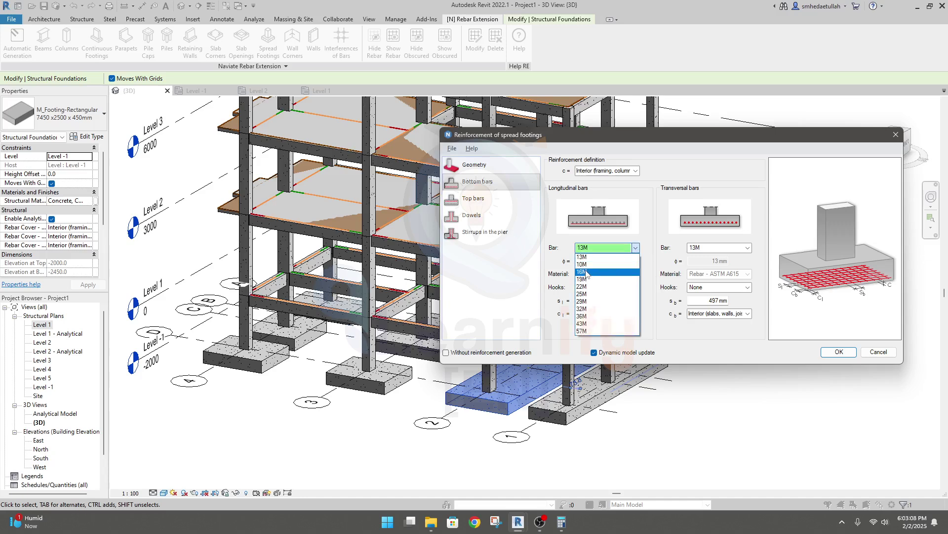
pyautogui.click(587, 271)
pyautogui.click(707, 248)
pyautogui.click(702, 272)
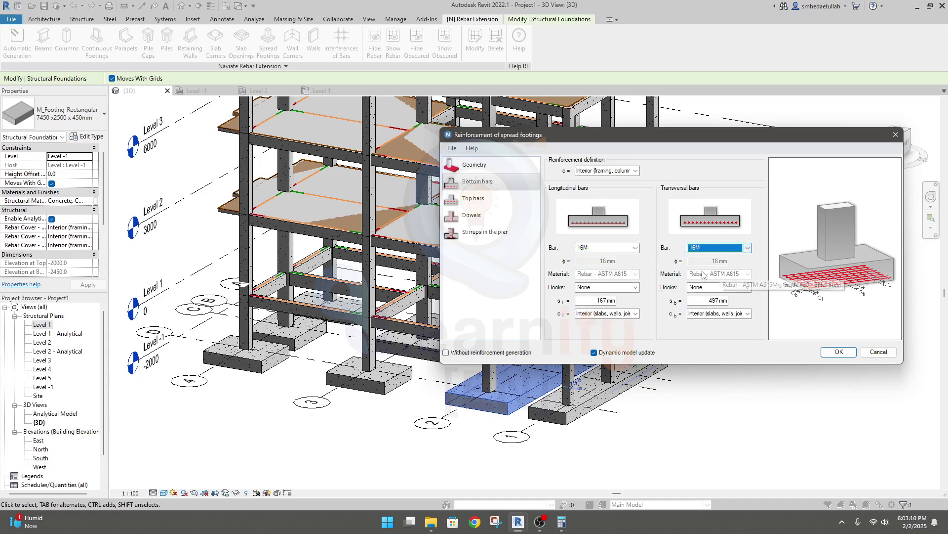
pyautogui.click(636, 170)
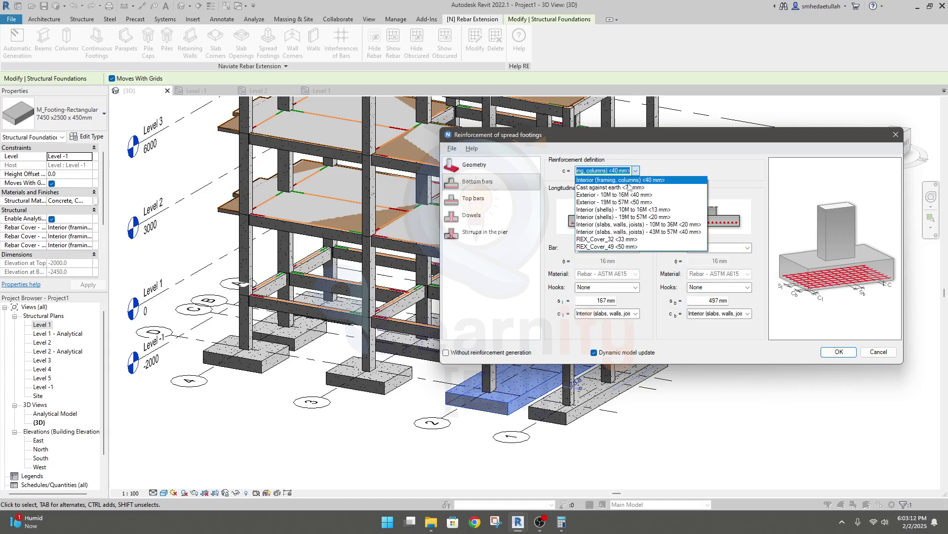
pyautogui.click(629, 188)
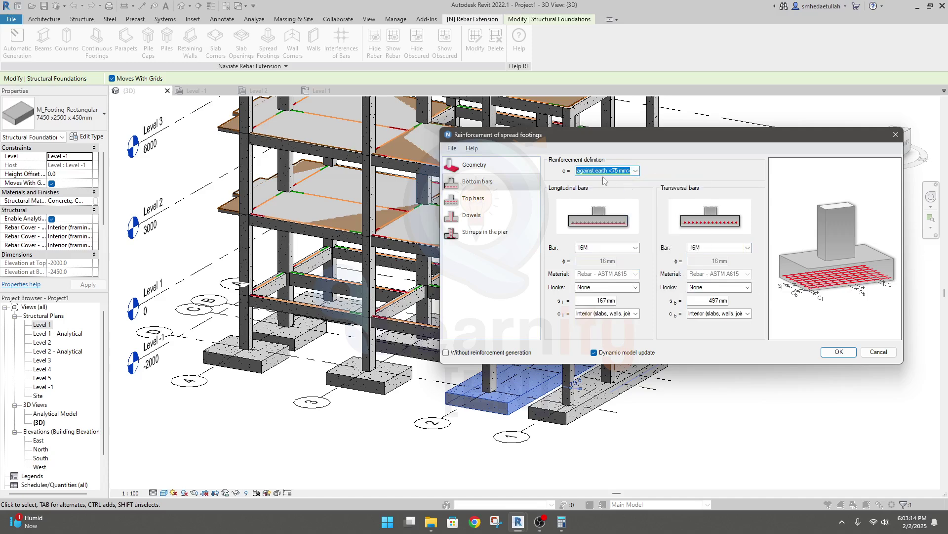
# Step: Give bottom bars Standard - 90 deg. hooks and 150 / 200 mm spacing
pyautogui.click(616, 287)
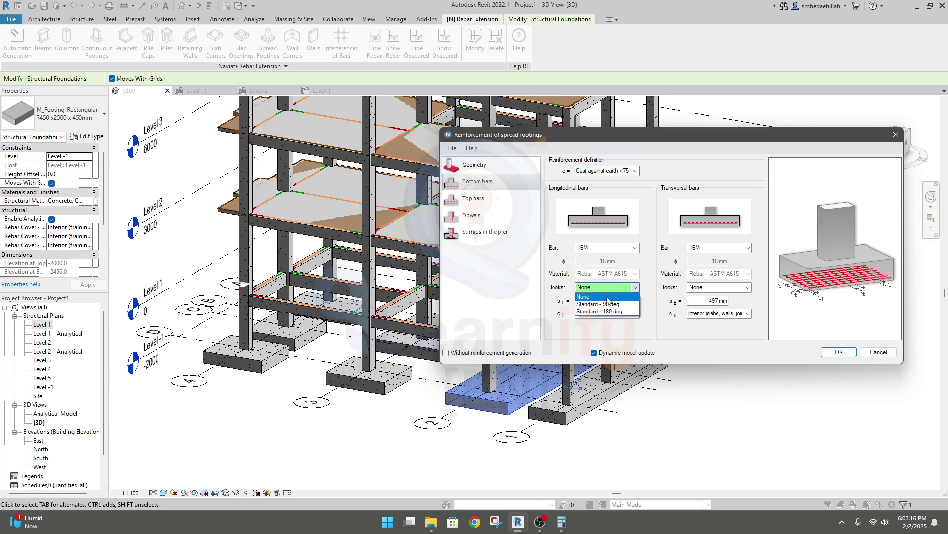
pyautogui.click(608, 305)
pyautogui.click(707, 286)
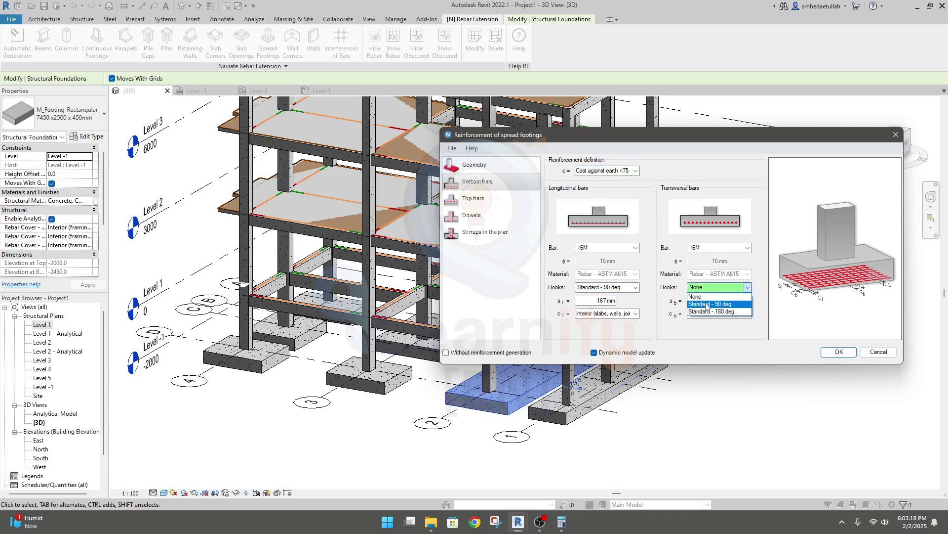
pyautogui.click(707, 304)
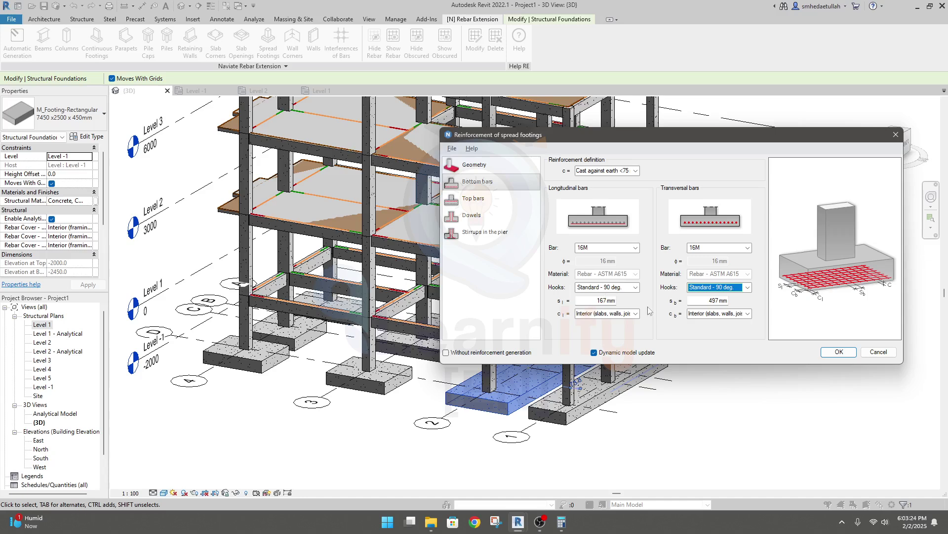
pyautogui.doubleClick(593, 299)
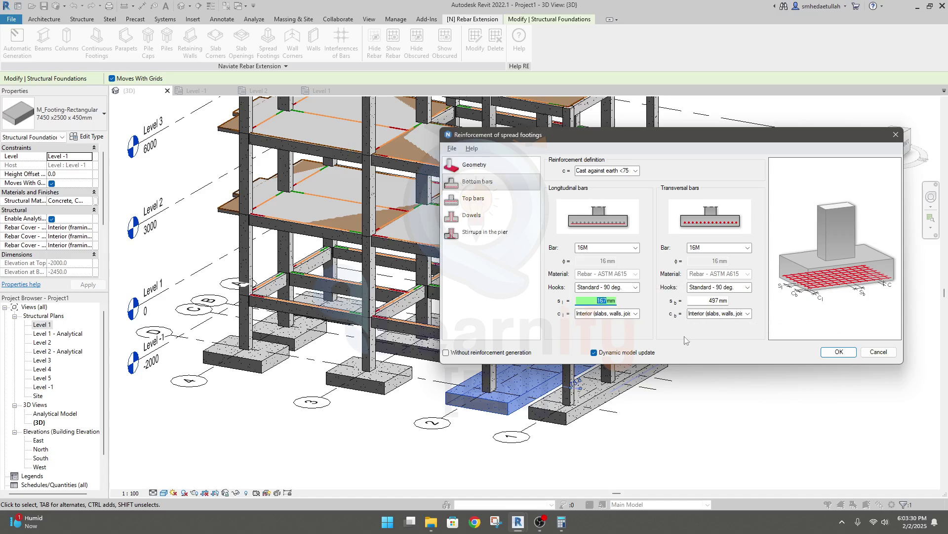
pyautogui.write('150')
pyautogui.moveTo(719, 300); pyautogui.dragTo(706, 298)
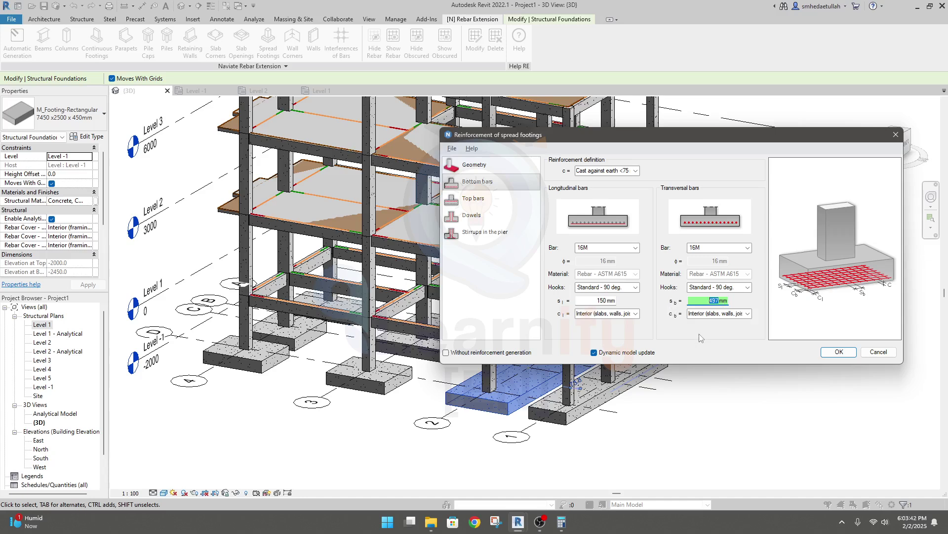
pyautogui.write('1')
pyautogui.write('50')
pyautogui.write('200')
# Step: Set both bottom bar covers to Cast against earth
pyautogui.click(635, 313)
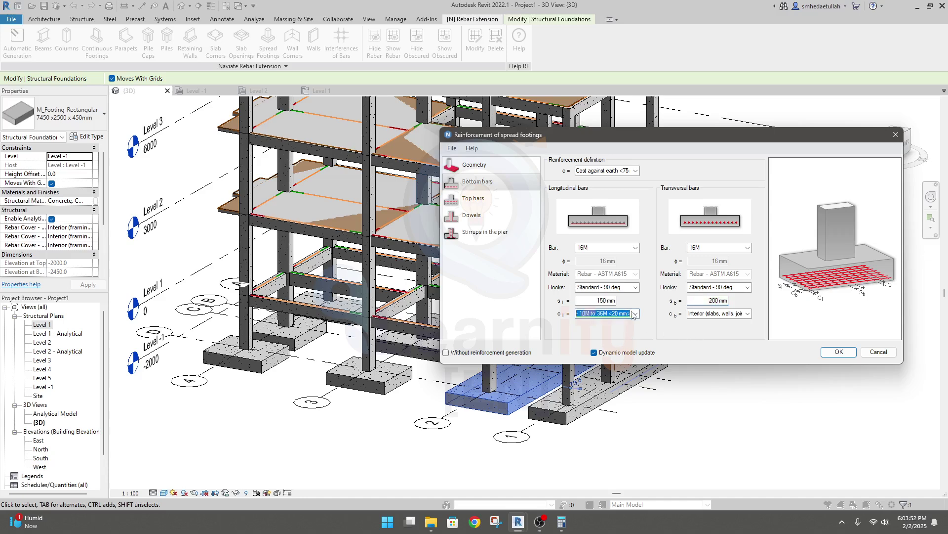
pyautogui.click(624, 337)
pyautogui.click(748, 313)
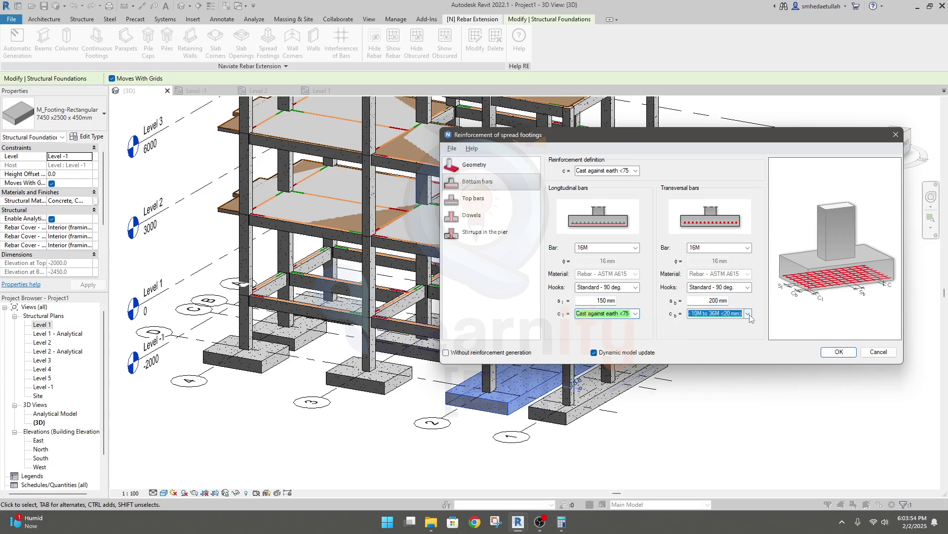
pyautogui.click(706, 324)
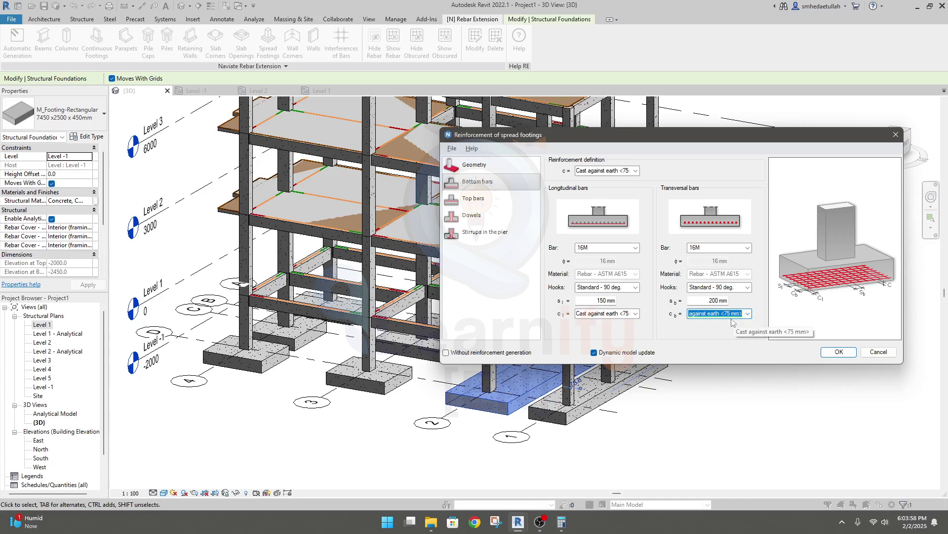
# Step: Enable top reinforcement with Cast against earth cover
pyautogui.click(497, 208)
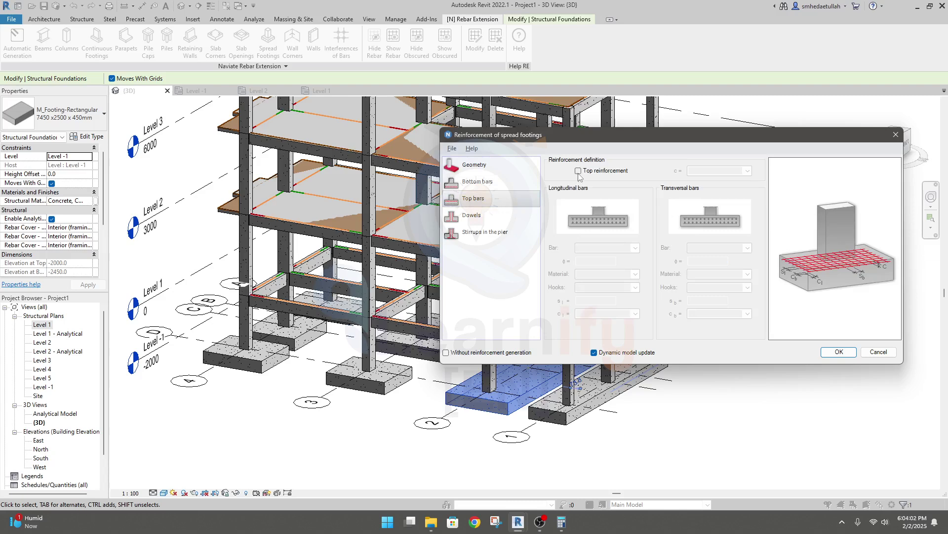
pyautogui.click(578, 171)
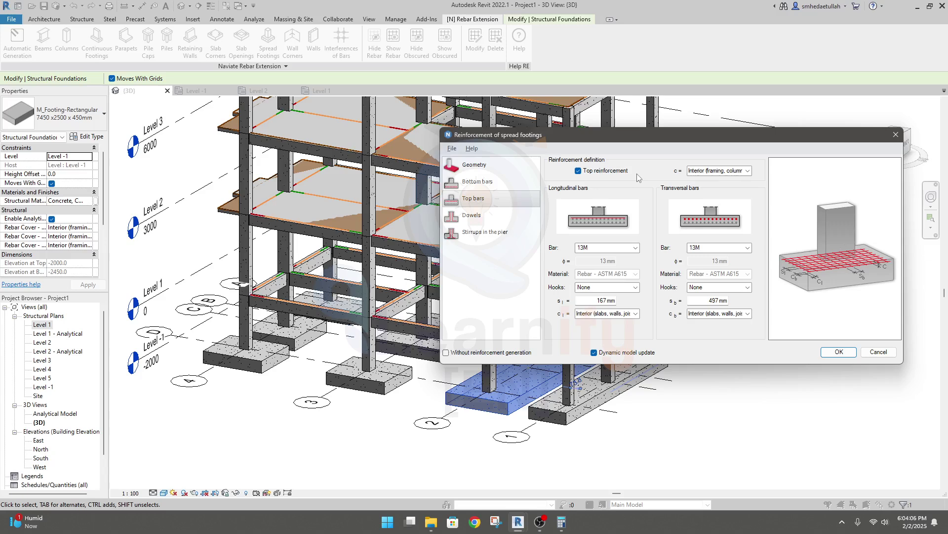
pyautogui.click(748, 171)
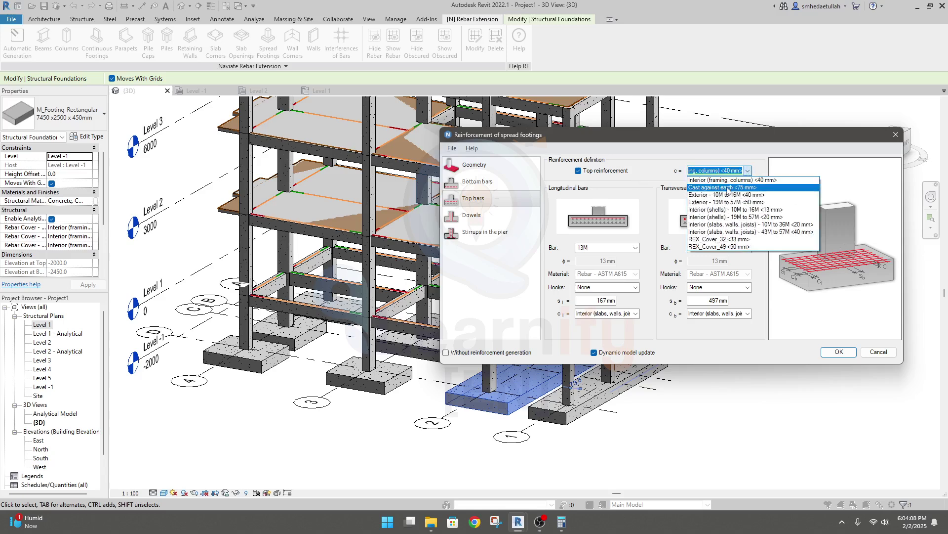
pyautogui.click(728, 188)
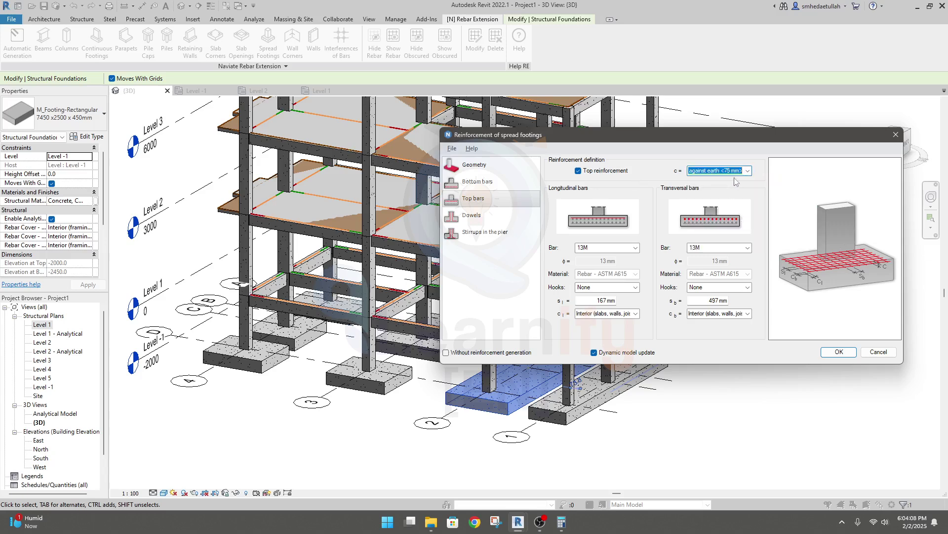
# Step: Make the top bars 16M both ways with Standard - 90 deg. hooks
pyautogui.click(636, 248)
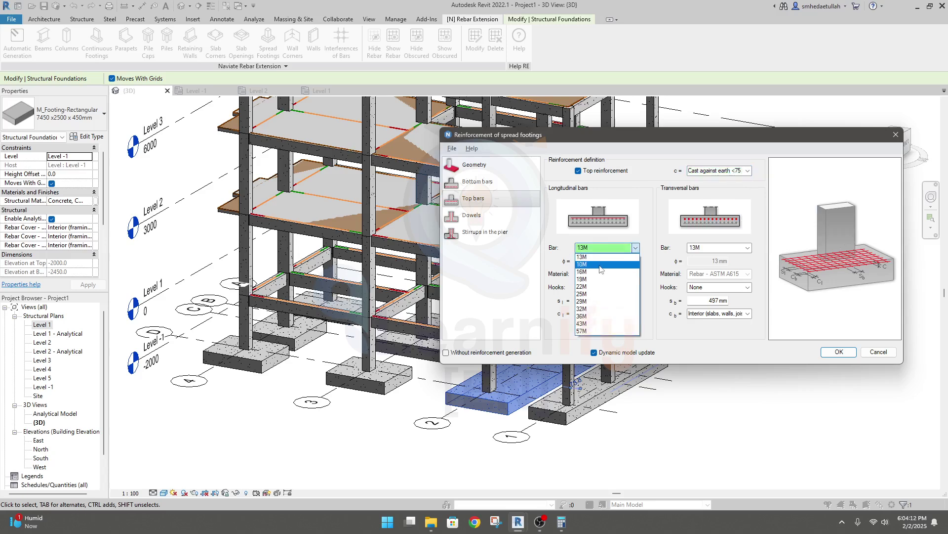
pyautogui.click(600, 272)
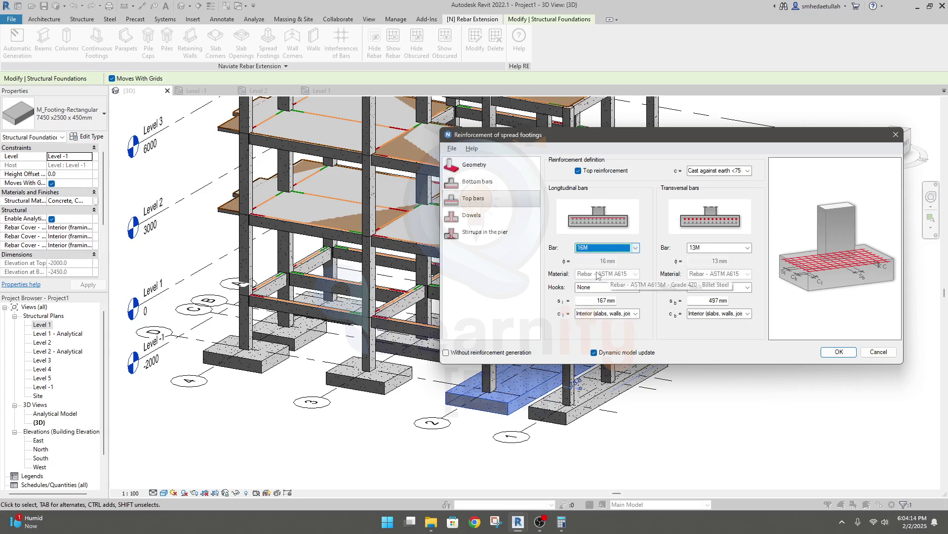
pyautogui.click(718, 248)
pyautogui.click(709, 273)
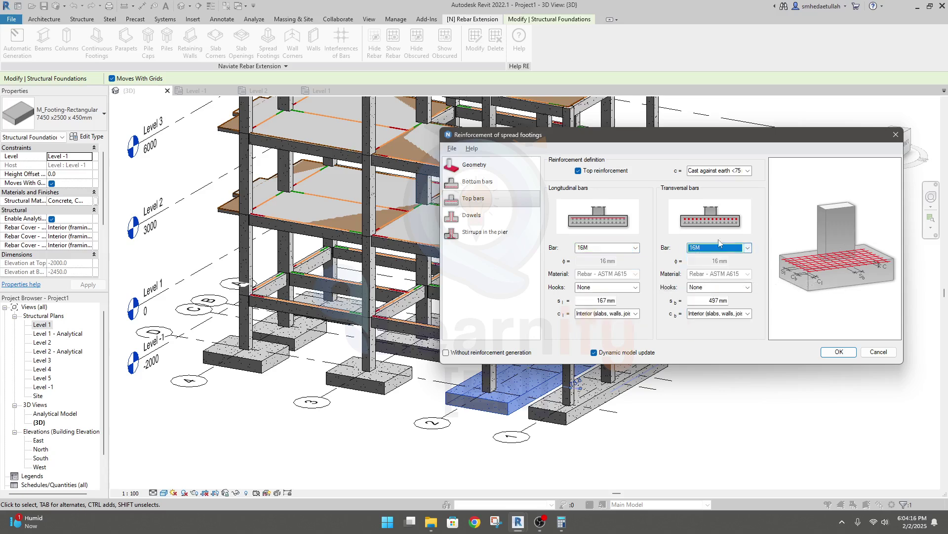
pyautogui.click(637, 288)
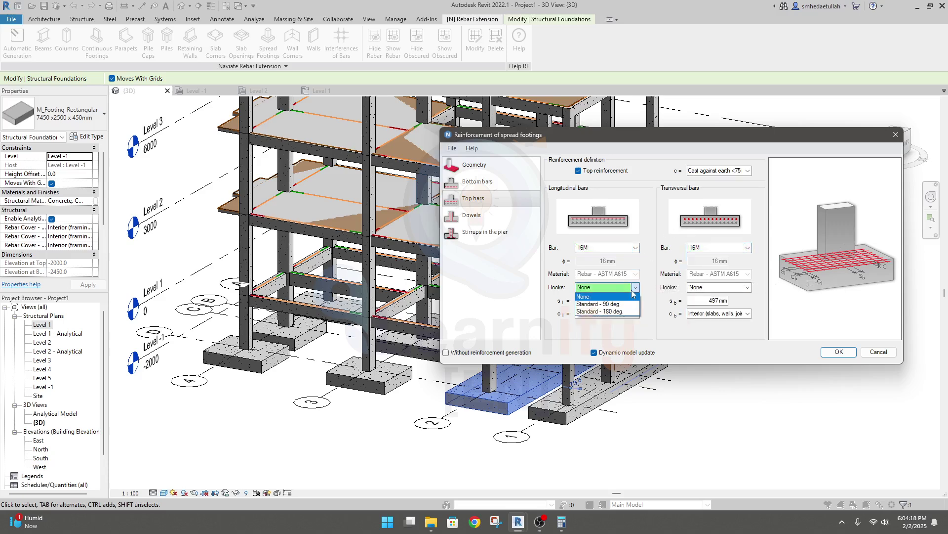
pyautogui.click(606, 300)
pyautogui.click(708, 289)
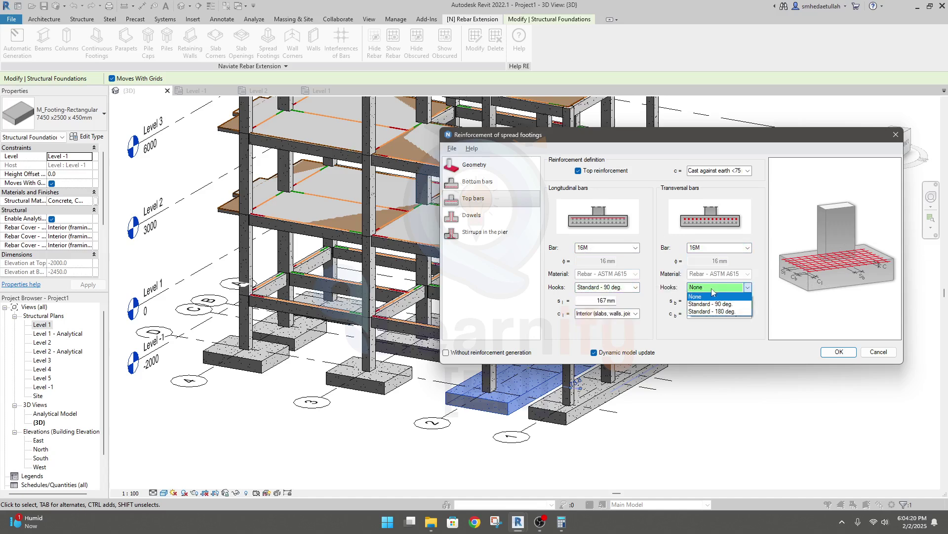
pyautogui.click(711, 304)
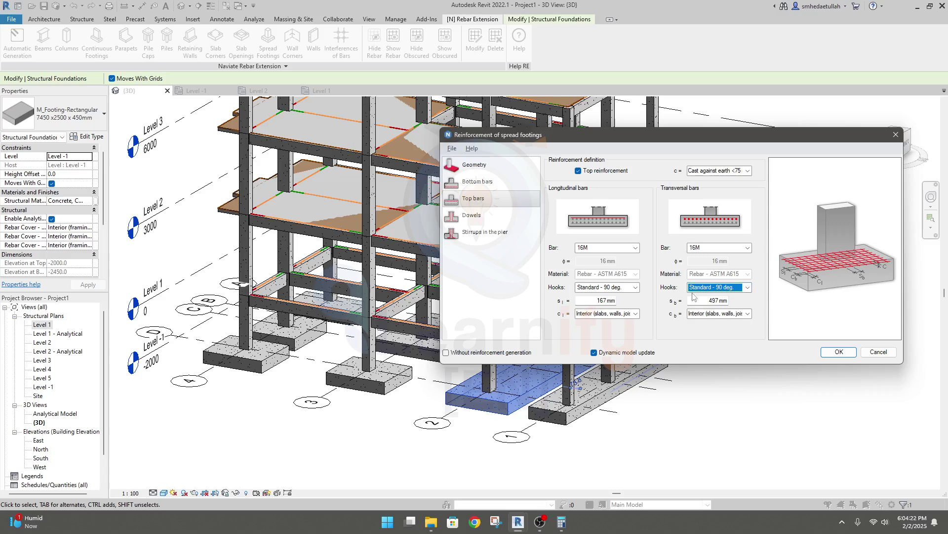
# Step: Set the top bar spacing to 200 mm longitudinal and 250 mm transverse
pyautogui.click(595, 301)
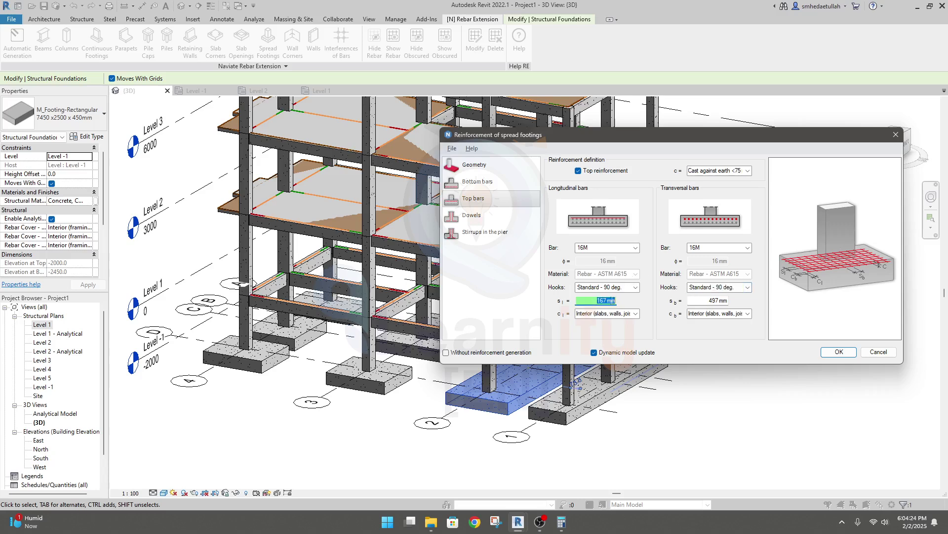
pyautogui.doubleClick(601, 300)
pyautogui.write('8')
pyautogui.write('200')
pyautogui.doubleClick(721, 300)
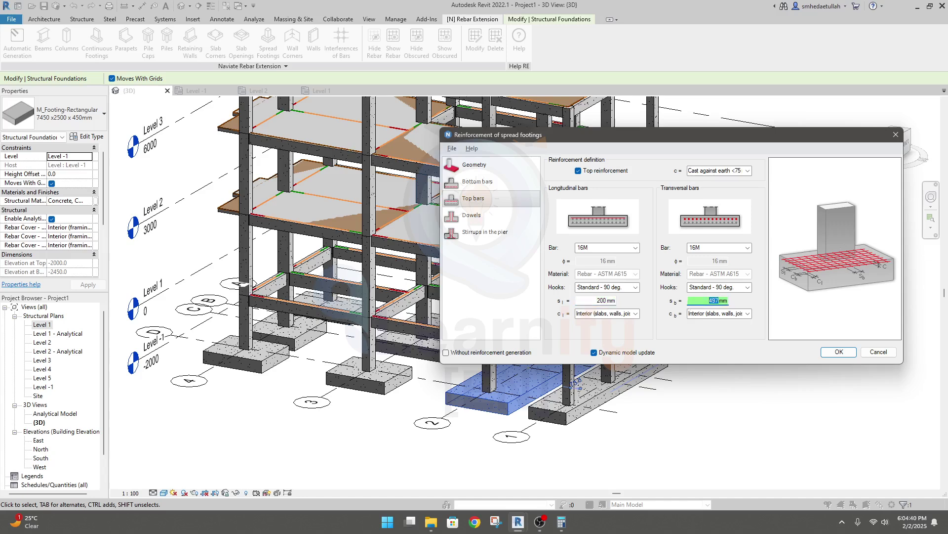
# Step: Set both top bar covers to Cast against earth
pyautogui.click(636, 314)
pyautogui.click(617, 331)
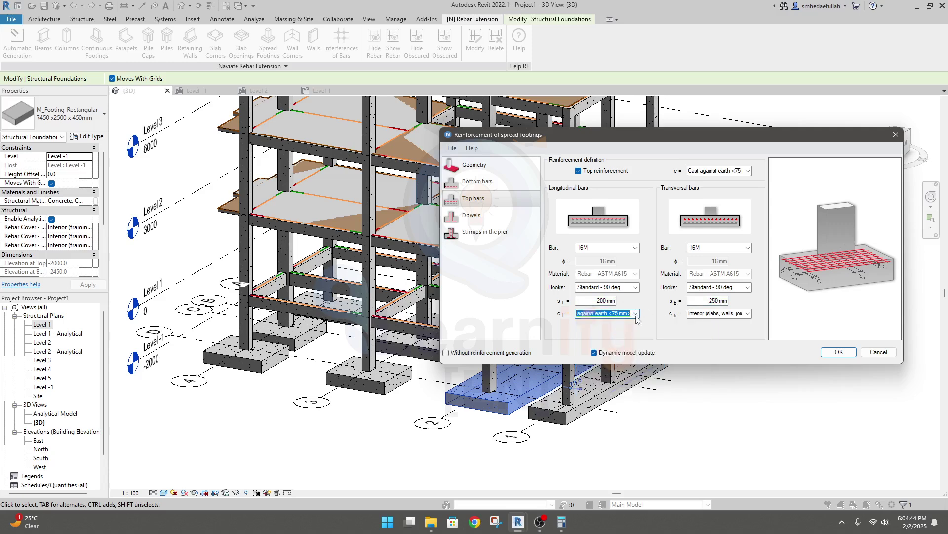
pyautogui.click(732, 313)
pyautogui.click(748, 313)
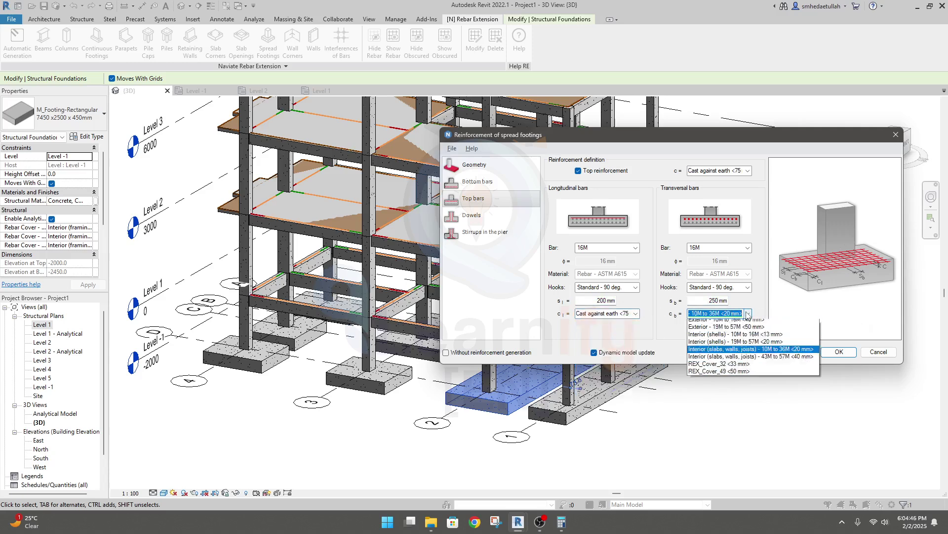
pyautogui.click(723, 331)
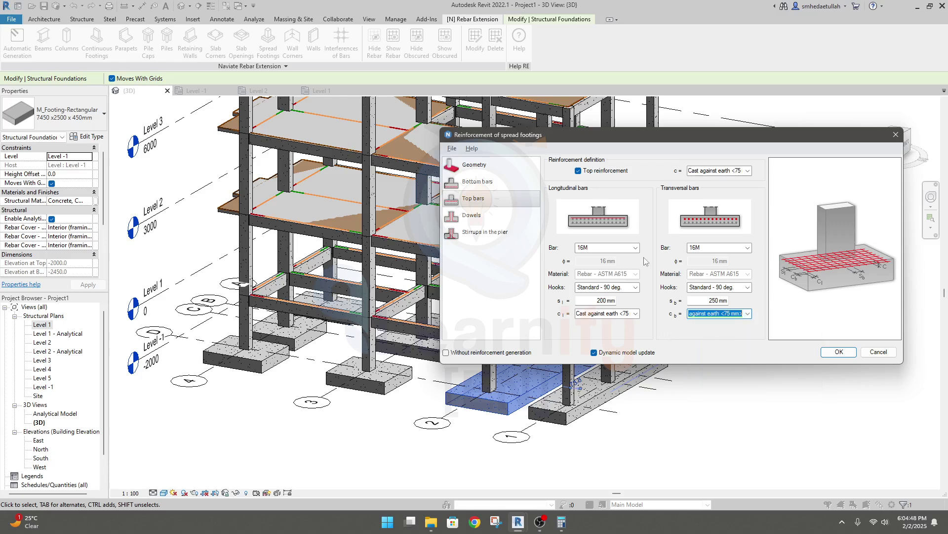
pyautogui.click(475, 217)
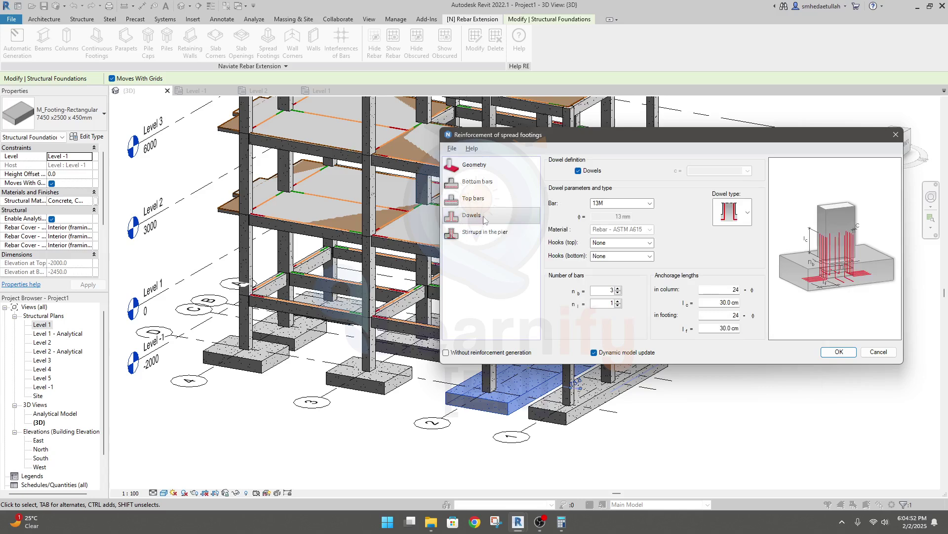
# Step: Turn off dowels and stirrups of the footing pier
pyautogui.click(578, 171)
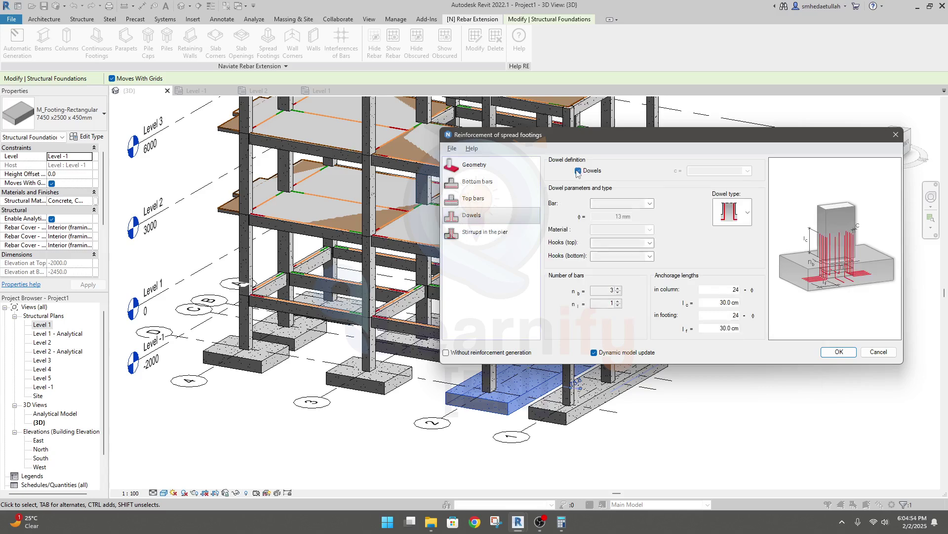
pyautogui.click(504, 236)
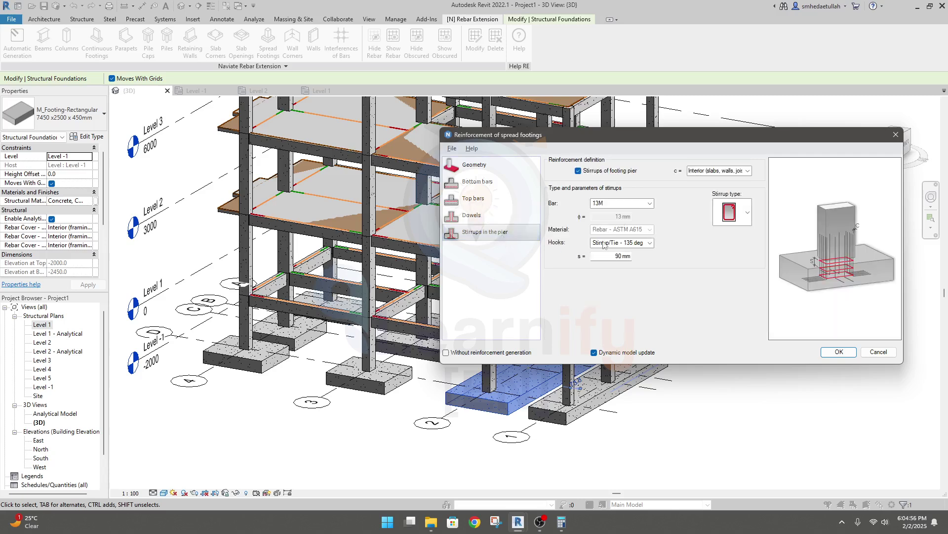
pyautogui.click(579, 171)
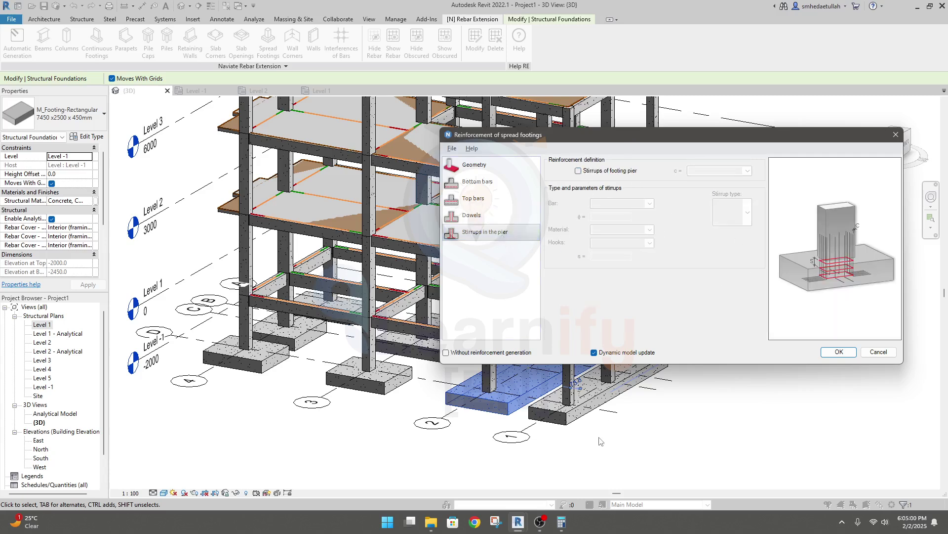
# Step: Reposition the reinforcement dialog, ending back toward the left
pyautogui.moveTo(640, 142); pyautogui.dragTo(608, 179)
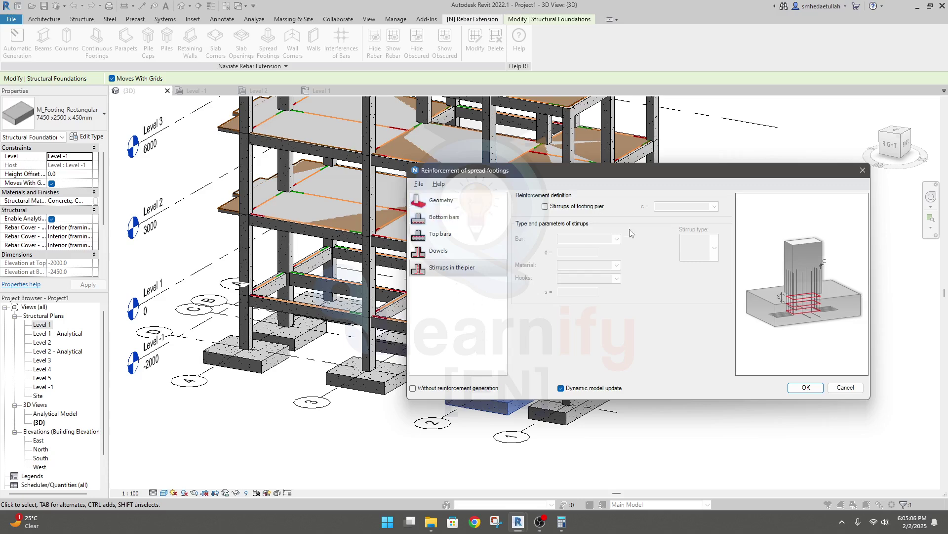
pyautogui.moveTo(638, 177); pyautogui.dragTo(768, 113)
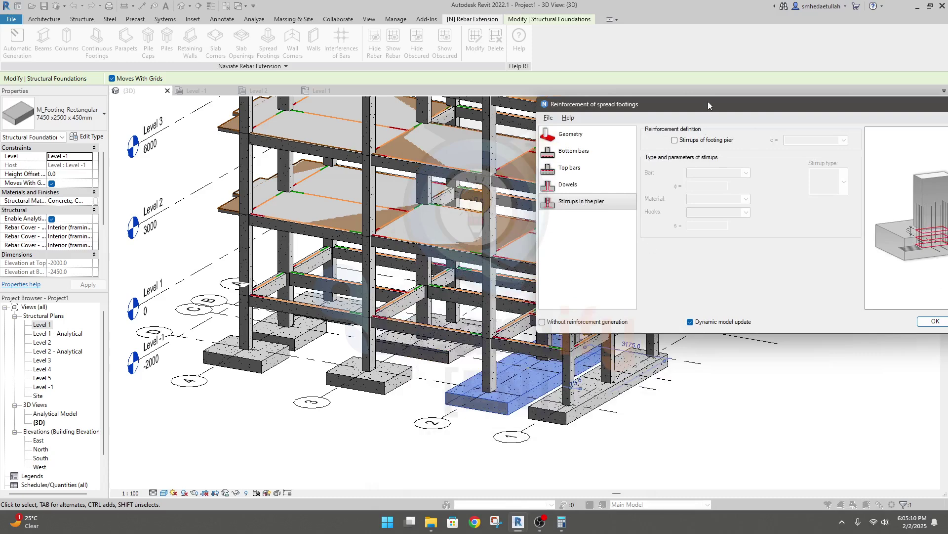
pyautogui.moveTo(721, 111); pyautogui.dragTo(522, 111)
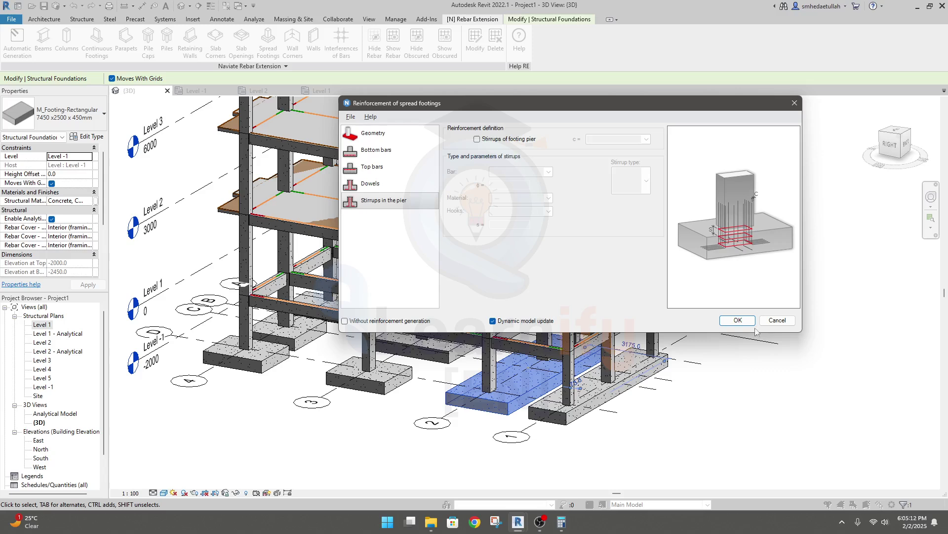
# Step: Confirm the dialog with OK, then zoom and orbit to inspect the hooked bar meshes
pyautogui.click(738, 321)
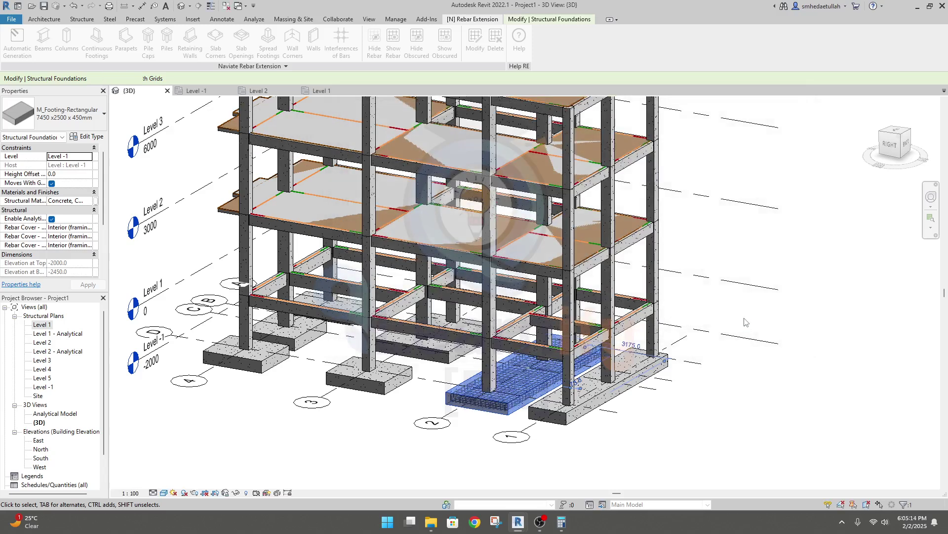
pyautogui.scroll(8, 468, 423)
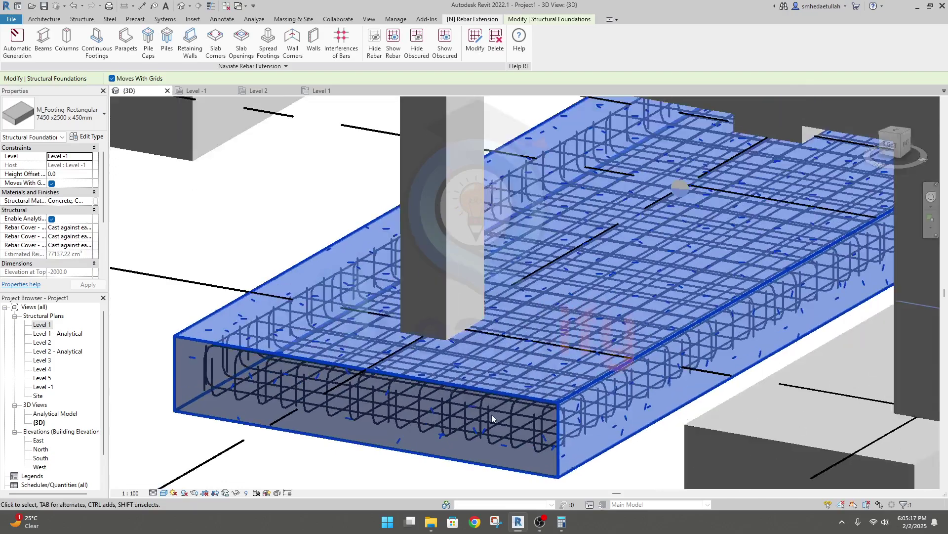
pyautogui.scroll(-2, 491, 418)
pyautogui.keyDown('shift'); pyautogui.moveTo(492, 418); pyautogui.dragTo(410, 343, button='middle'); pyautogui.keyUp('shift')
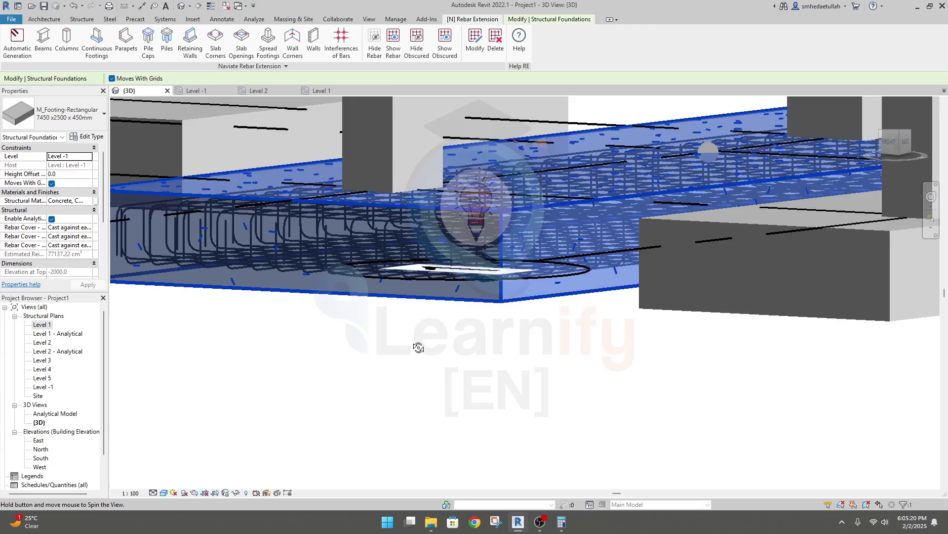